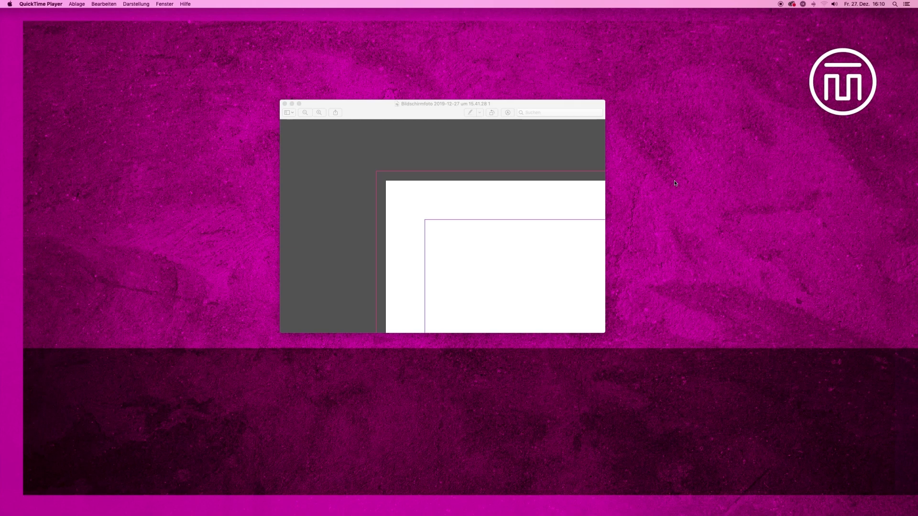
# Minimize the Preview screenshot window that shows the page's bleed and margin guides.
pyautogui.click(502, 171)
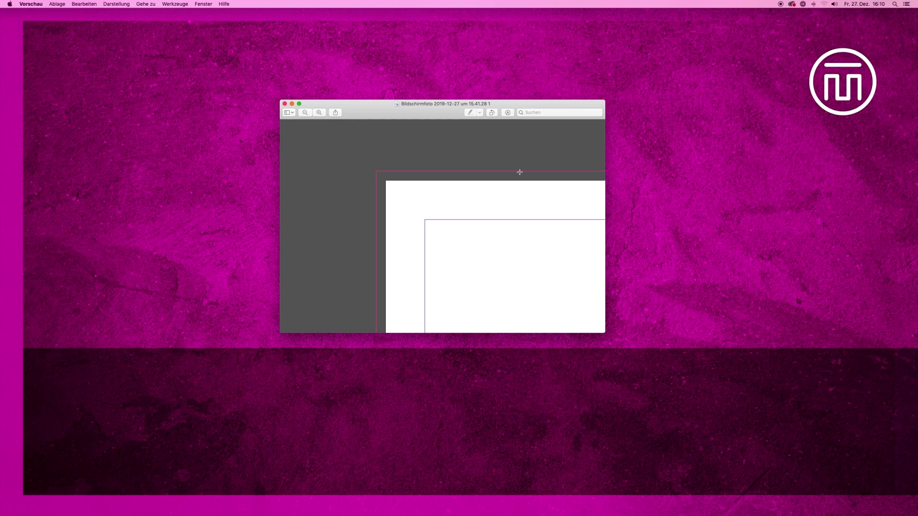
pyautogui.click(291, 103)
# Set up a new 210 × 297 mm document with 3 mm linked bleed on every side.
pyautogui.click(400, 506)
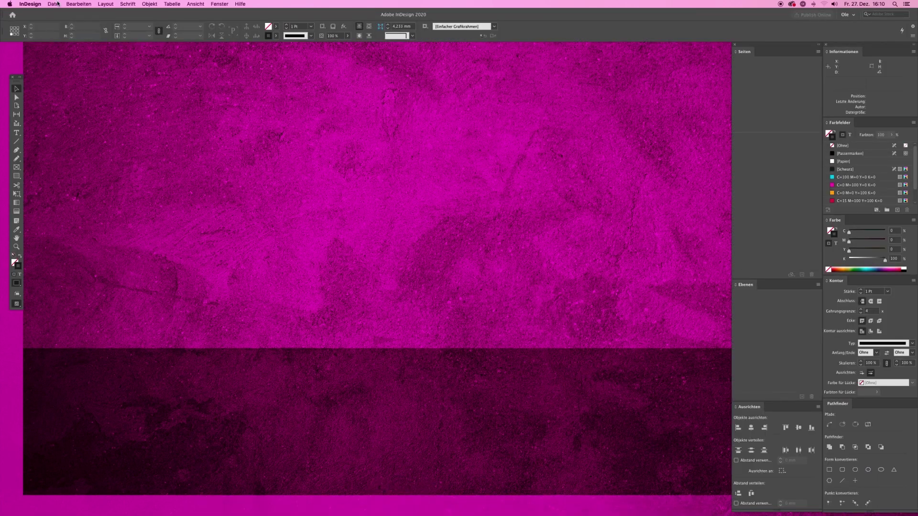
pyautogui.click(55, 4)
pyautogui.click(164, 17)
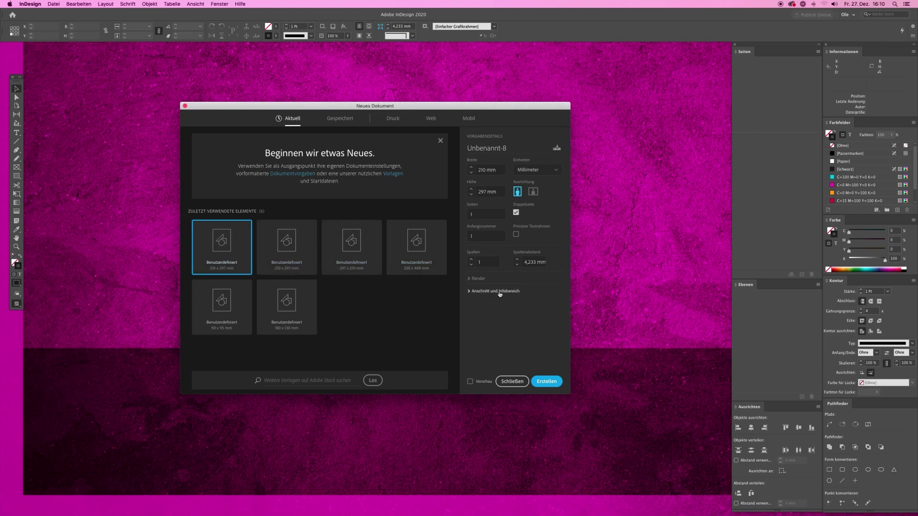
pyautogui.click(470, 292)
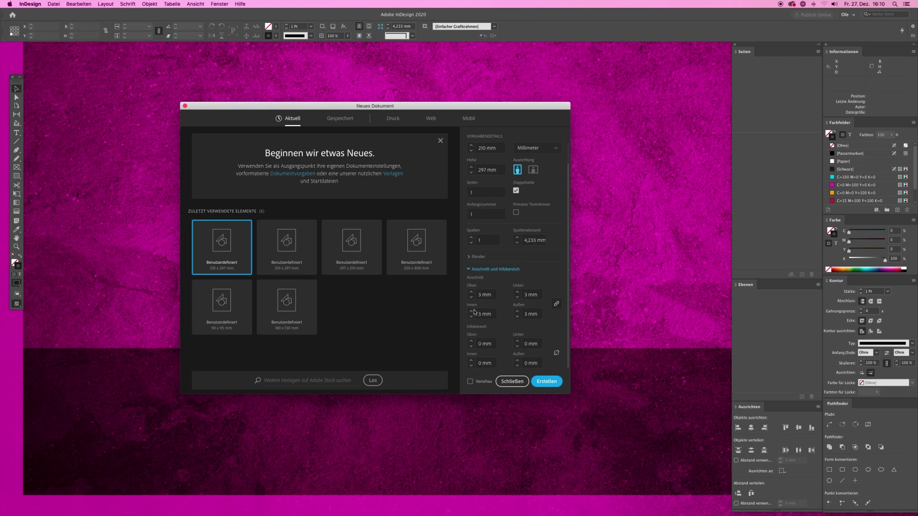
pyautogui.click(471, 298)
# Create the document and zoom into the top-left area of the page.
pyautogui.click(546, 381)
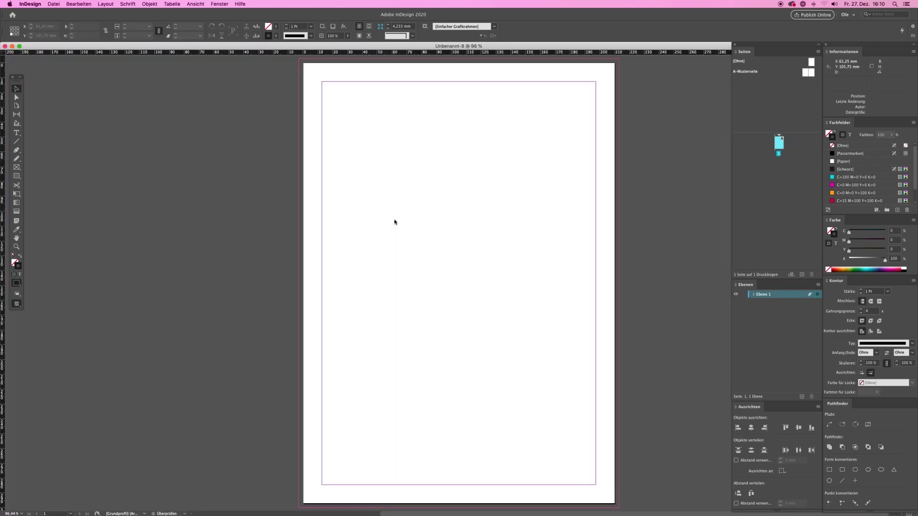
pyautogui.click(461, 113)
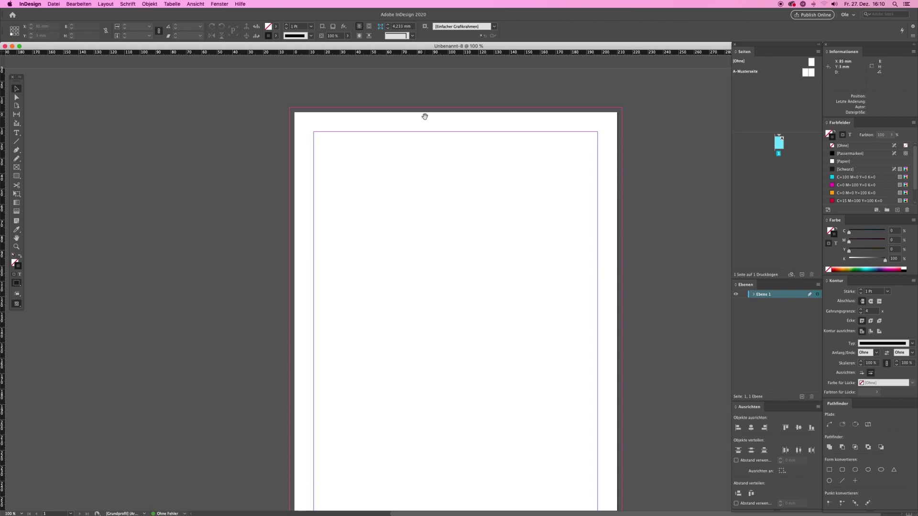
pyautogui.click(426, 113)
pyautogui.moveTo(475, 186); pyautogui.dragTo(361, 190)
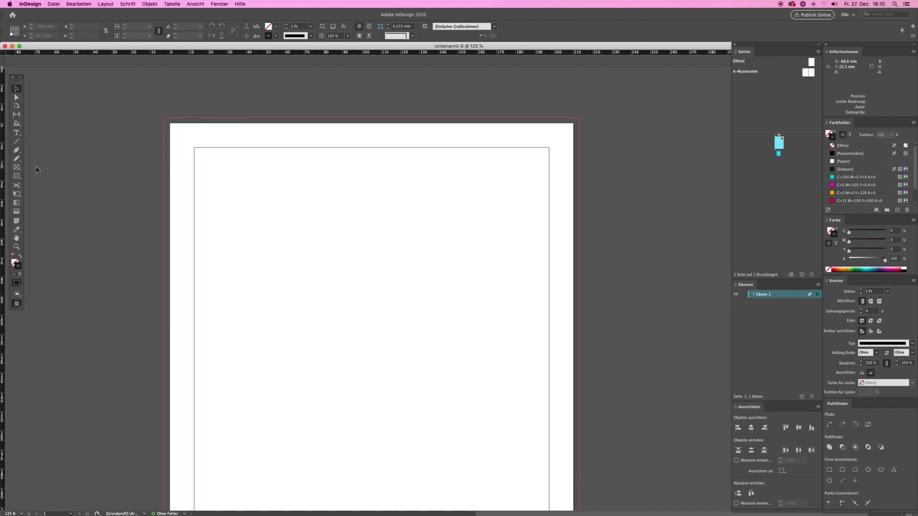
# Draw a black-filled, unstroked rectangle and move it into the page's top-left bleed corner.
pyautogui.click(16, 176)
pyautogui.moveTo(248, 165); pyautogui.dragTo(419, 243)
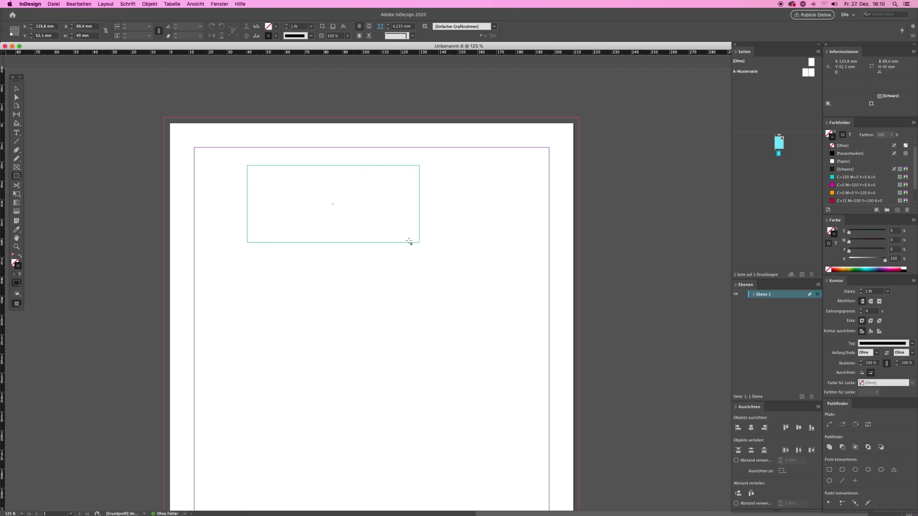
pyautogui.click(21, 255)
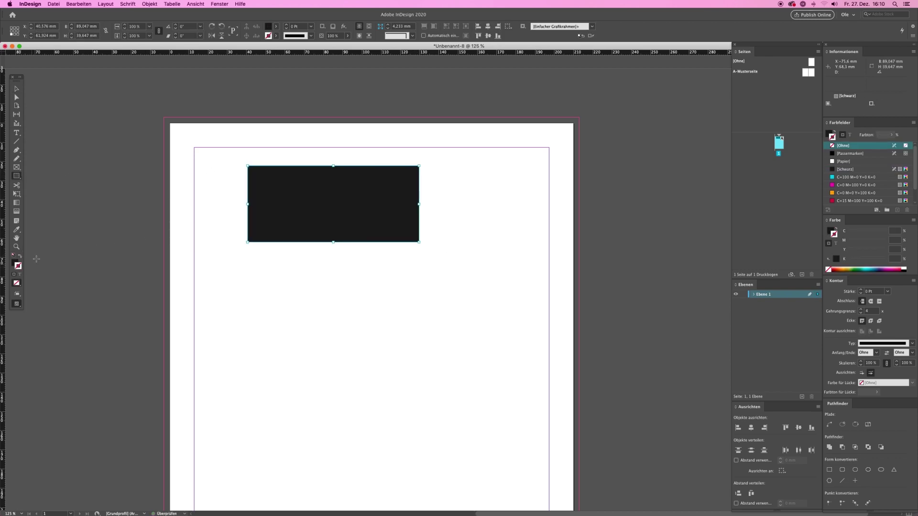
pyautogui.click(16, 89)
pyautogui.moveTo(335, 202)
pyautogui.mouseDown()
pyautogui.moveTo(257, 161)
pyautogui.moveTo(309, 185)
pyautogui.mouseUp()
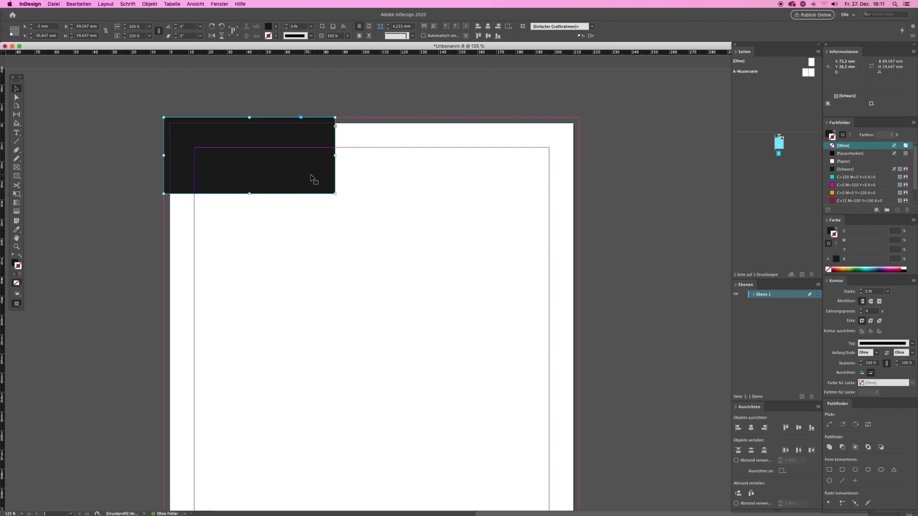
# Duplicate the black rectangle and place the copy beside it along the top edge.
pyautogui.press('super+v')
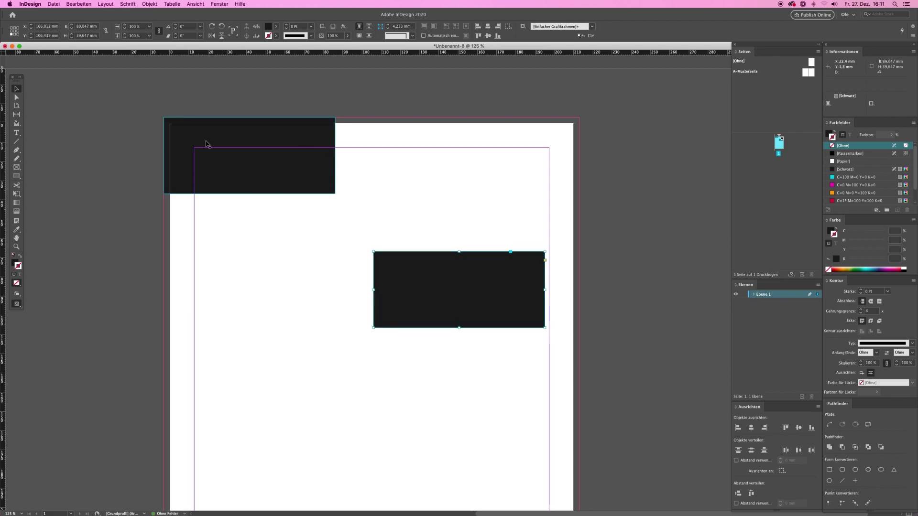
pyautogui.moveTo(436, 256); pyautogui.dragTo(397, 128)
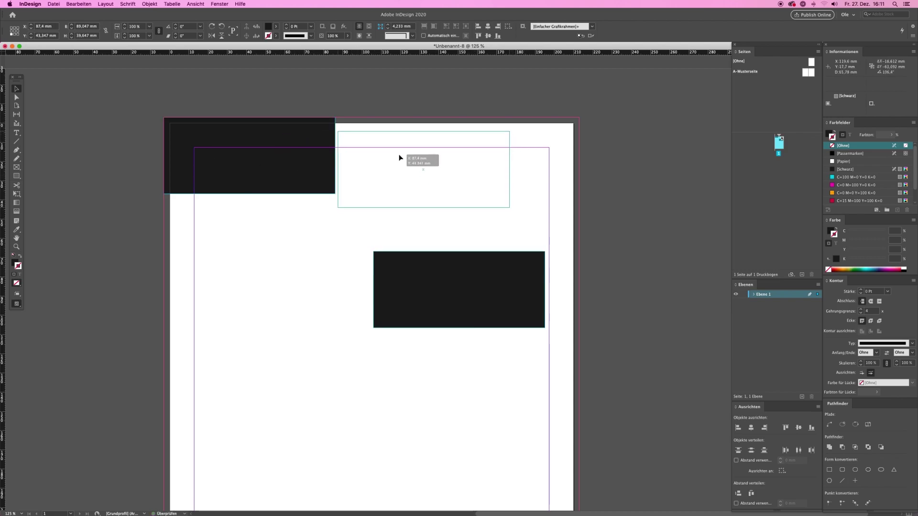
pyautogui.click(420, 221)
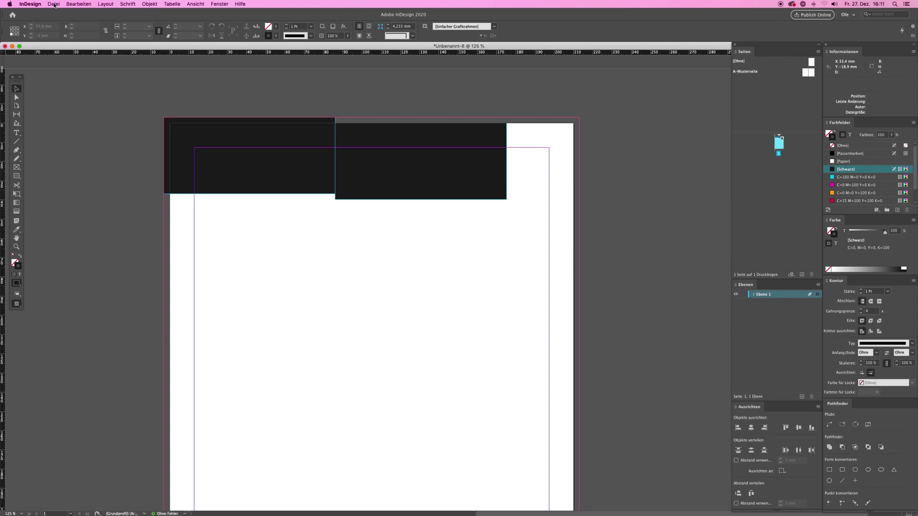
pyautogui.click(54, 4)
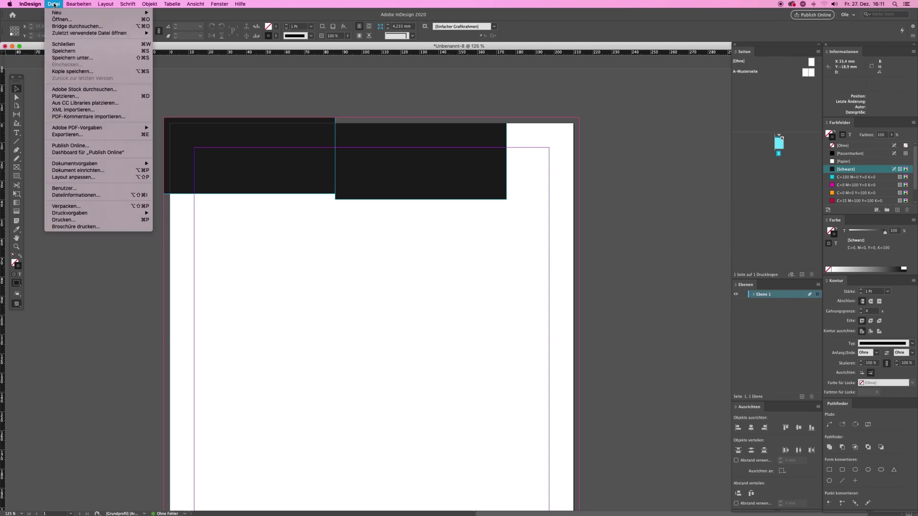
pyautogui.click(109, 171)
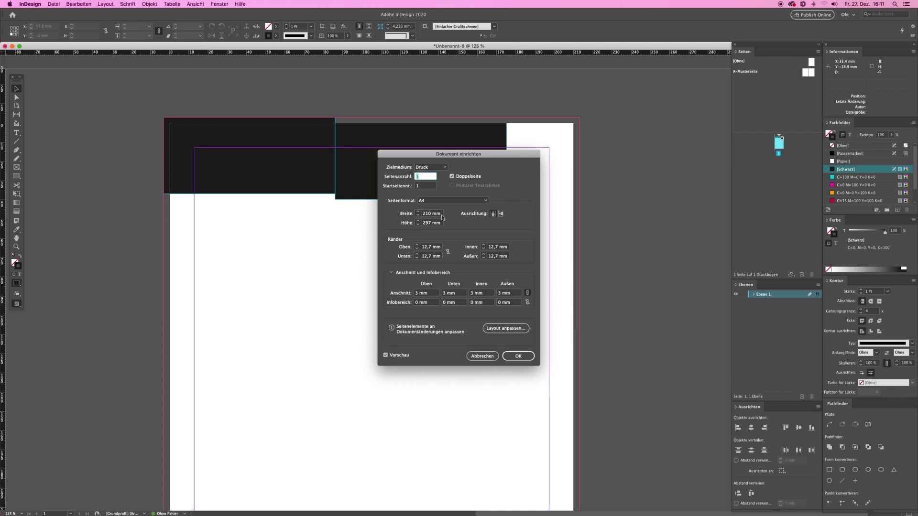
pyautogui.click(416, 293)
pyautogui.write('10')
pyautogui.press('Tab')
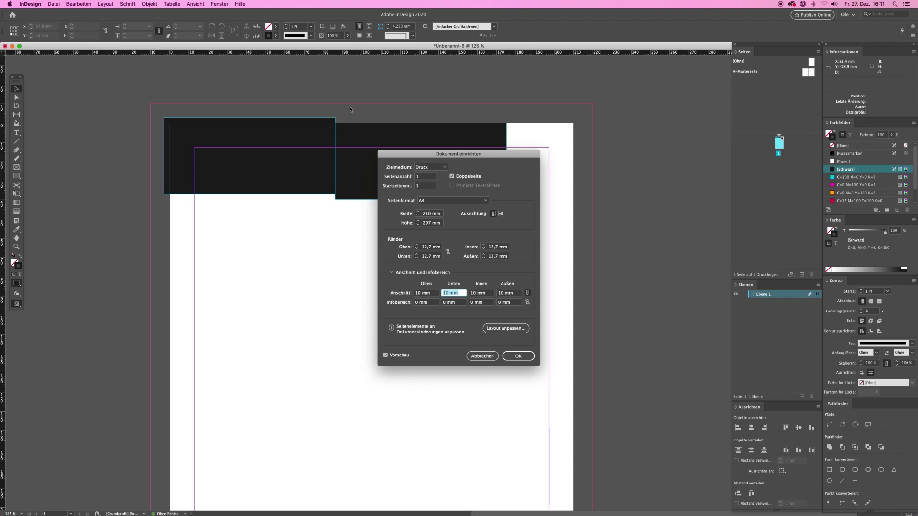
pyautogui.doubleClick(417, 293)
pyautogui.write('3')
pyautogui.press('Tab')
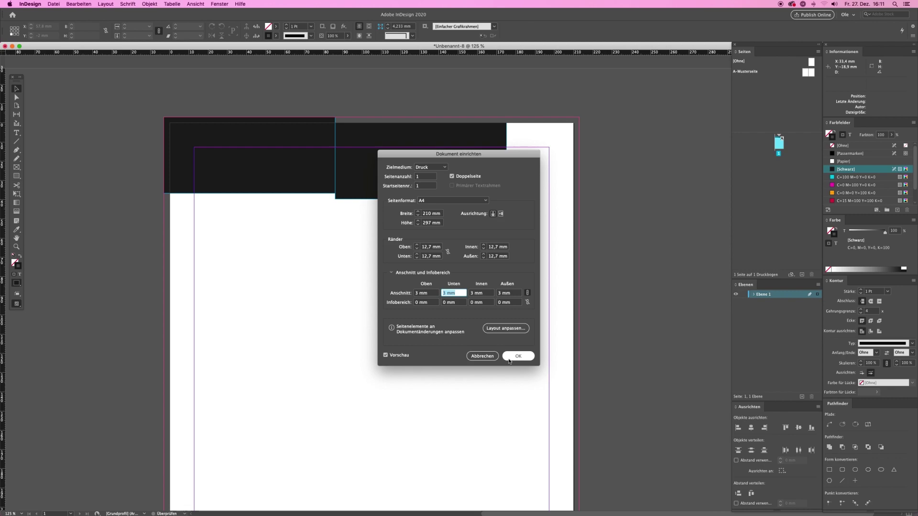
pyautogui.click(519, 357)
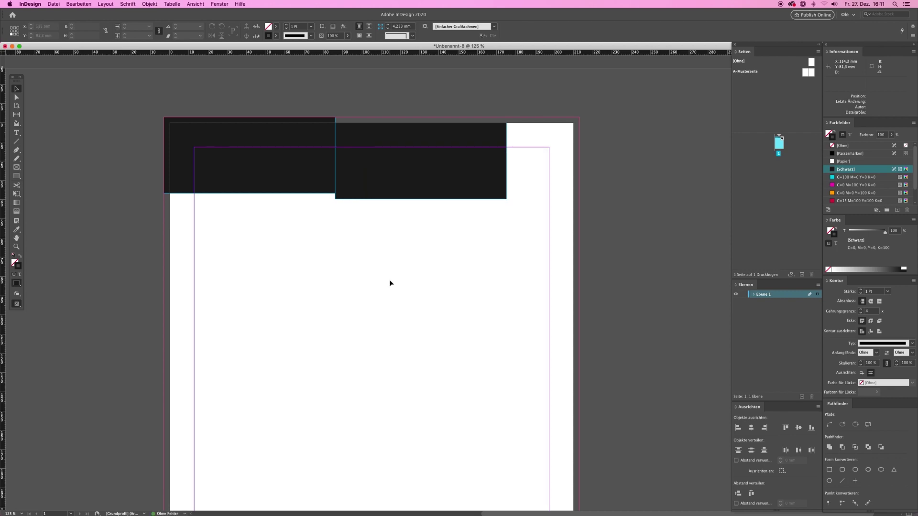
# Start exporting the page with an Adobe PDF preset as 'beschnitt' on the Desktop.
pyautogui.click(54, 4)
pyautogui.moveTo(78, 127)
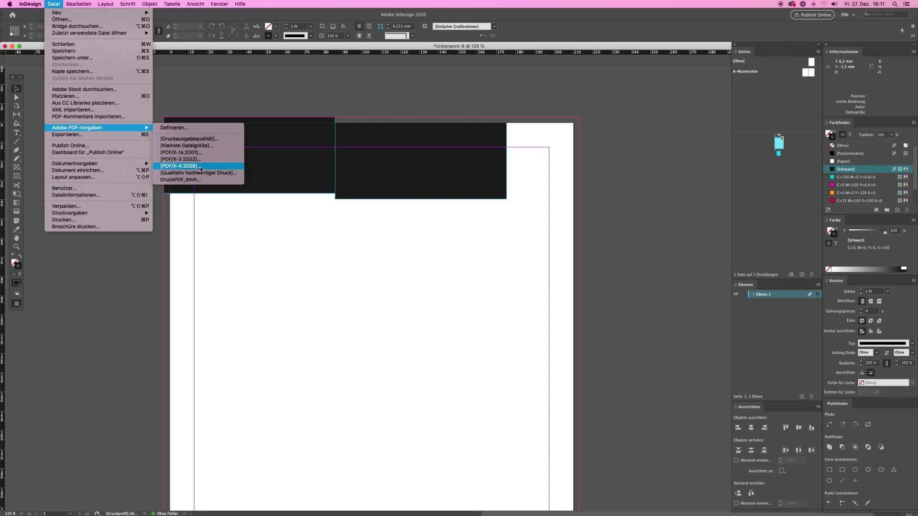
pyautogui.click(202, 160)
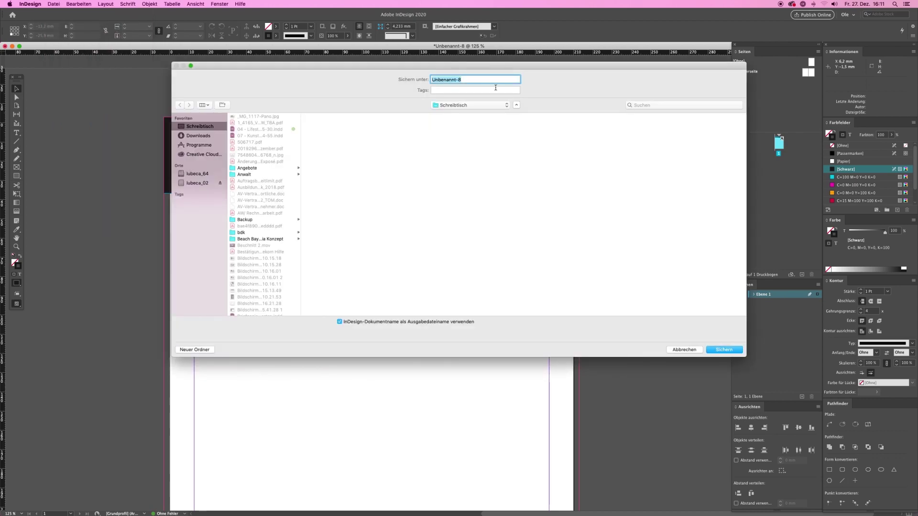
pyautogui.write('beschnitt')
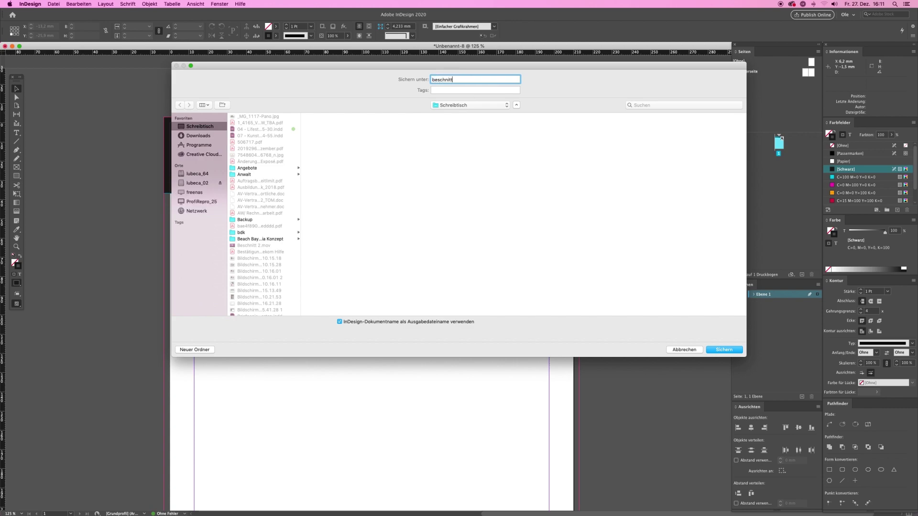
pyautogui.click(721, 351)
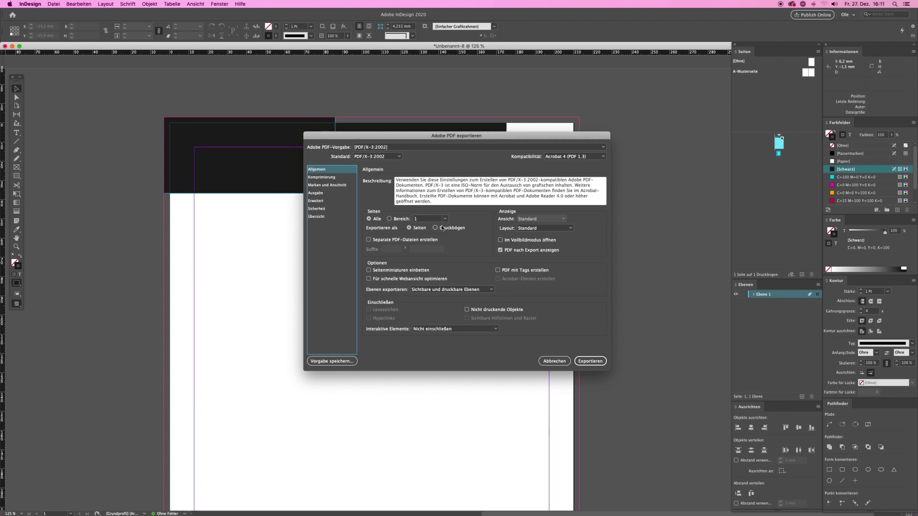
# Under Marks and Bleed, enable crop marks and the document bleed settings, then export the PDF.
pyautogui.click(330, 185)
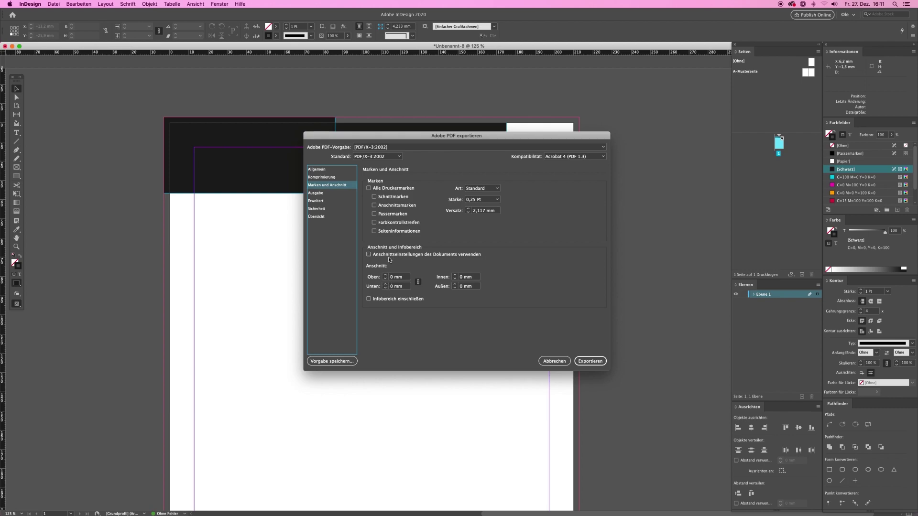
pyautogui.click(369, 254)
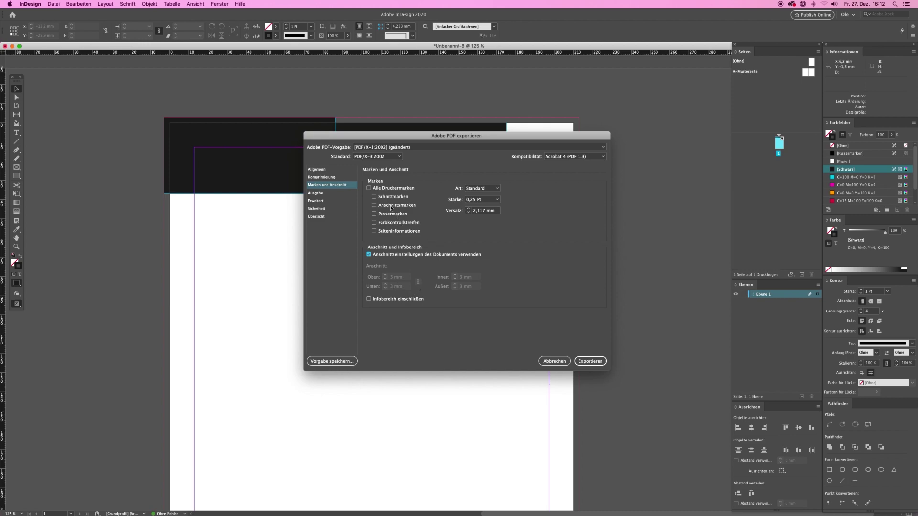
pyautogui.click(374, 196)
pyautogui.click(596, 362)
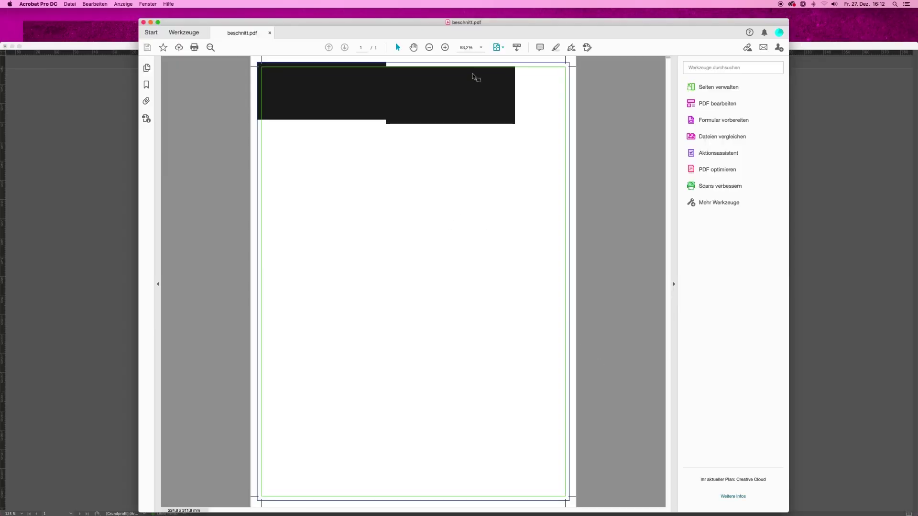
# Zoom into the top-left corner of beschnitt.pdf and show the rulers.
pyautogui.click(445, 47)
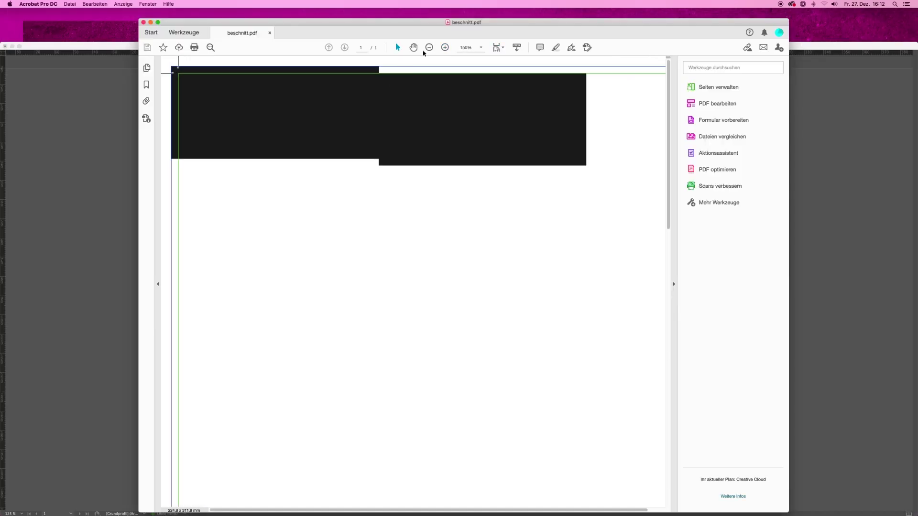
pyautogui.click(430, 47)
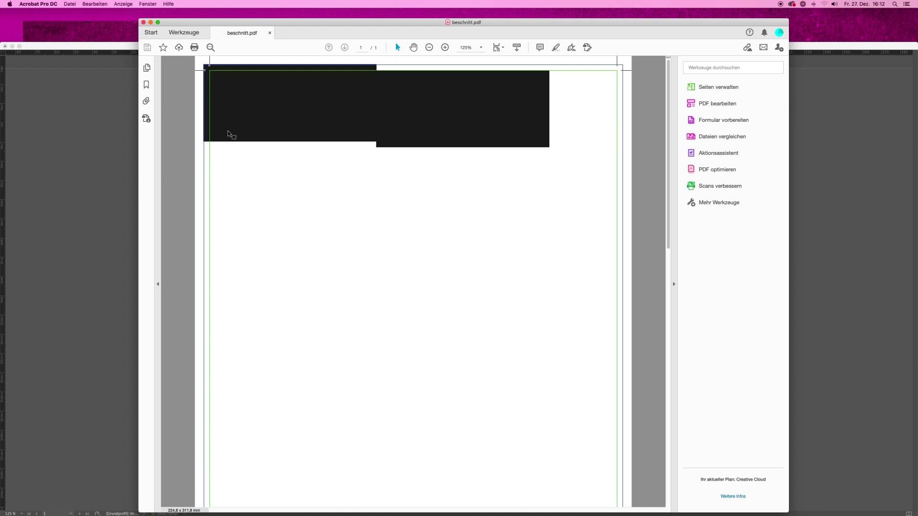
pyautogui.click(445, 48)
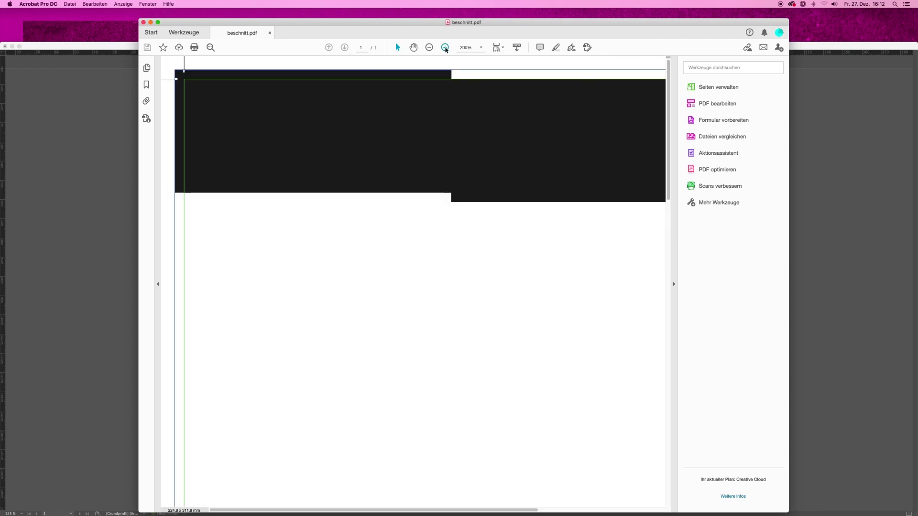
pyautogui.click(445, 47)
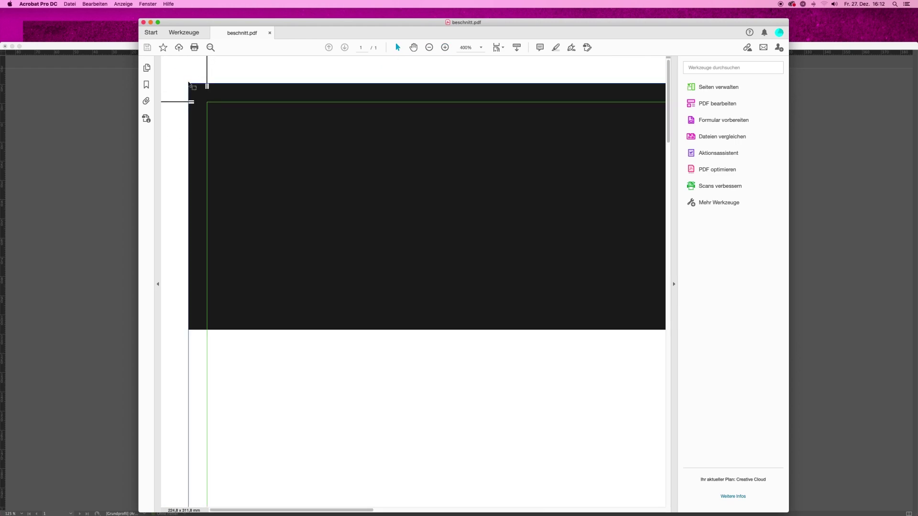
pyautogui.press('super+r')
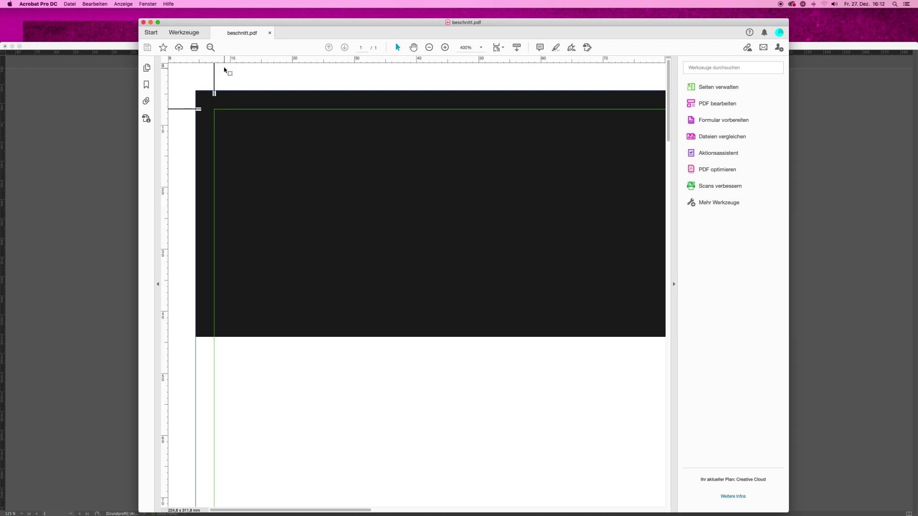
# Drag temporary ruler guides to check the rectangle's bleed beyond the crop marks.
pyautogui.moveTo(228, 60)
pyautogui.mouseDown()
pyautogui.moveTo(229, 95)
pyautogui.moveTo(231, 68)
pyautogui.mouseUp()
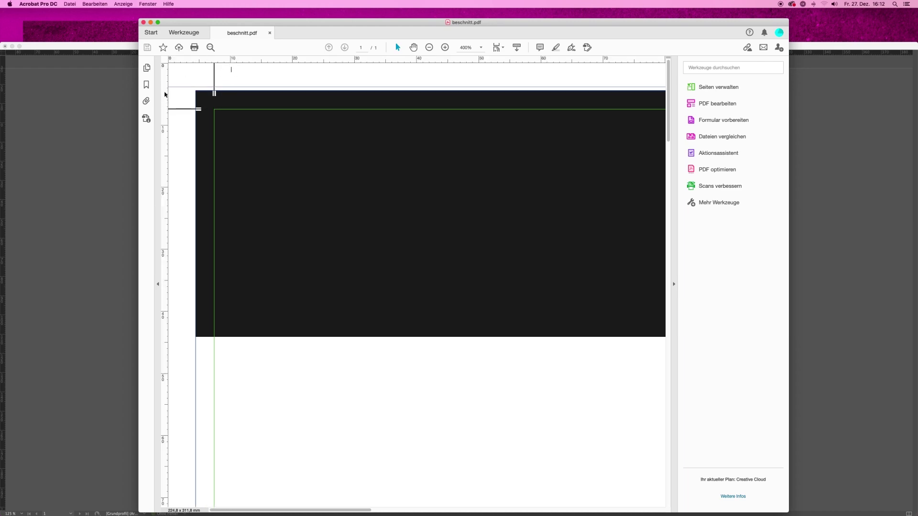
pyautogui.moveTo(164, 94); pyautogui.dragTo(163, 99)
pyautogui.click(444, 48)
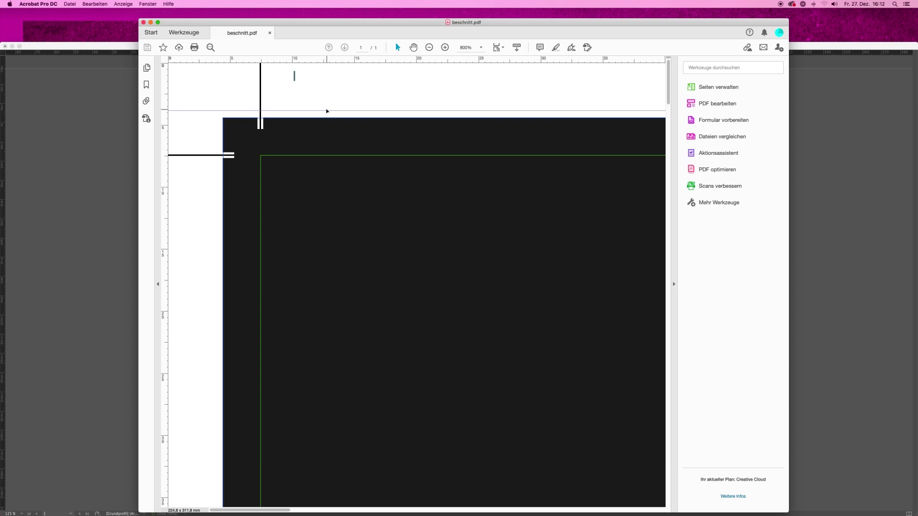
pyautogui.moveTo(326, 61); pyautogui.dragTo(324, 154)
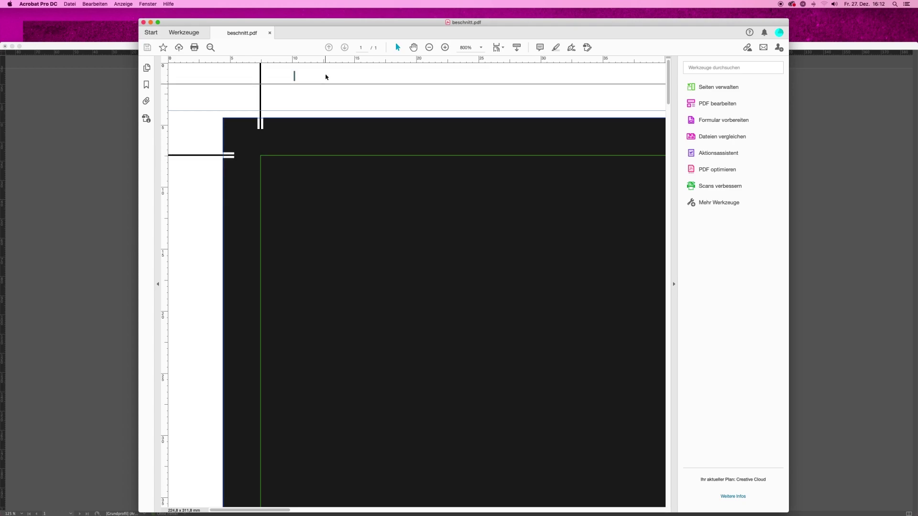
pyautogui.moveTo(325, 154); pyautogui.dragTo(326, 58)
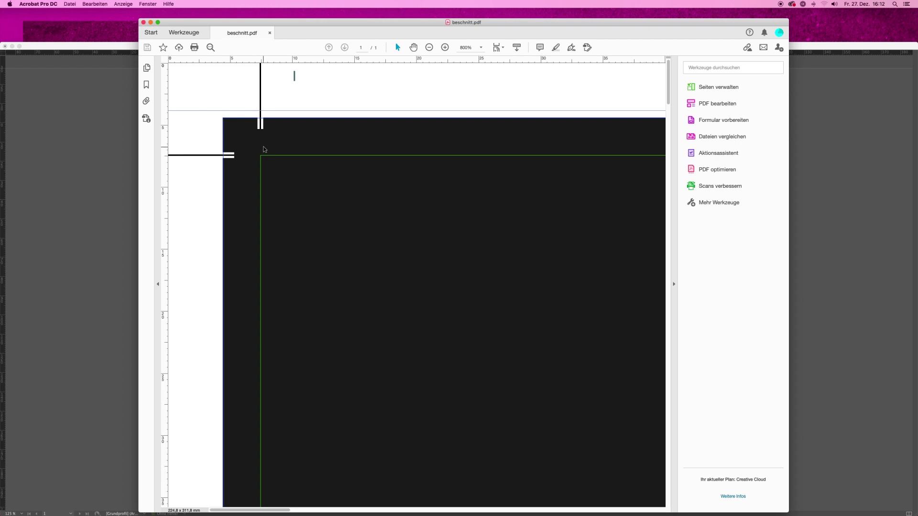
# Scroll along the top edge and drop a guide at the trim line to compare both rectangles.
pyautogui.hscroll(1, 473, 148)
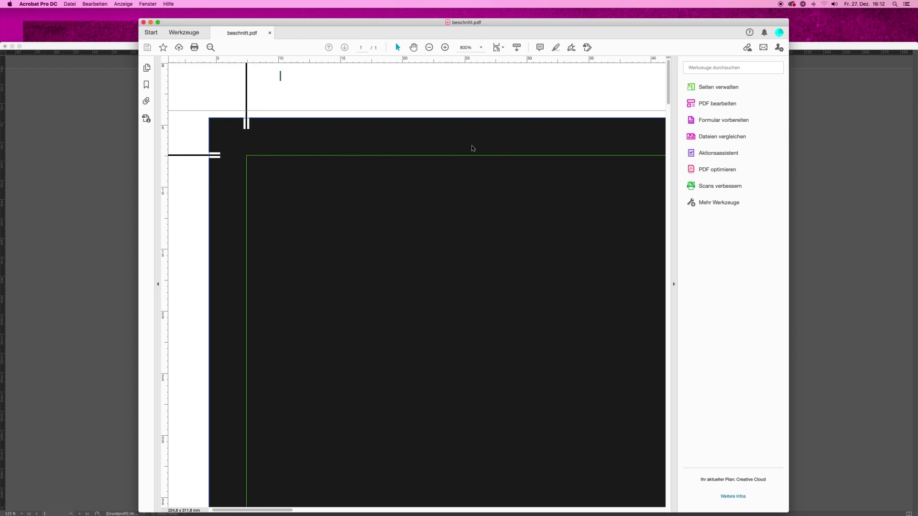
pyautogui.hscroll(2, 472, 149)
pyautogui.hscroll(3, 472, 148)
pyautogui.hscroll(5, 472, 149)
pyautogui.hscroll(5, 472, 148)
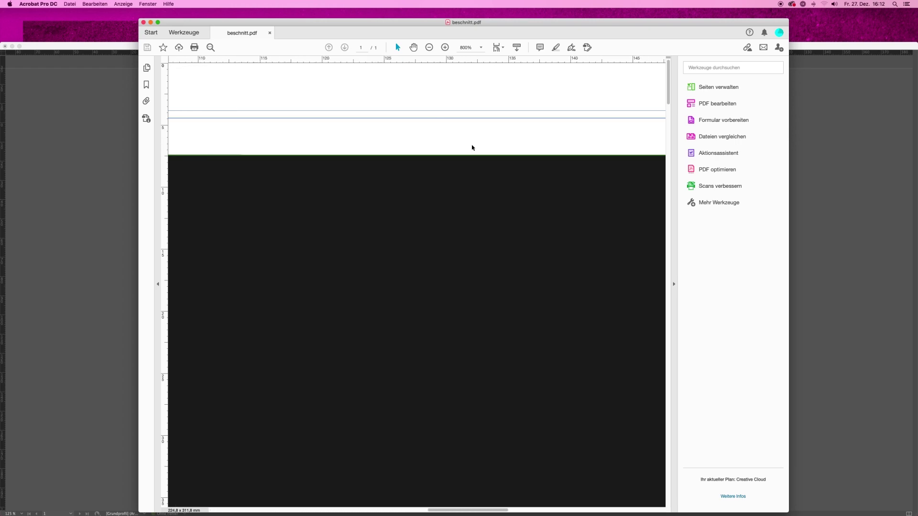
pyautogui.hscroll(-1, 473, 148)
pyautogui.hscroll(-1, 473, 148)
pyautogui.hscroll(-2, 472, 147)
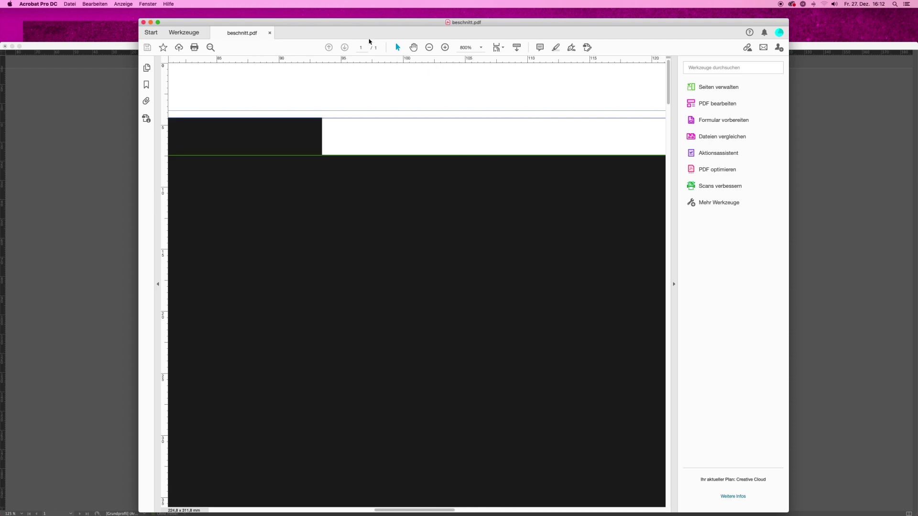
pyautogui.moveTo(368, 61); pyautogui.dragTo(369, 154)
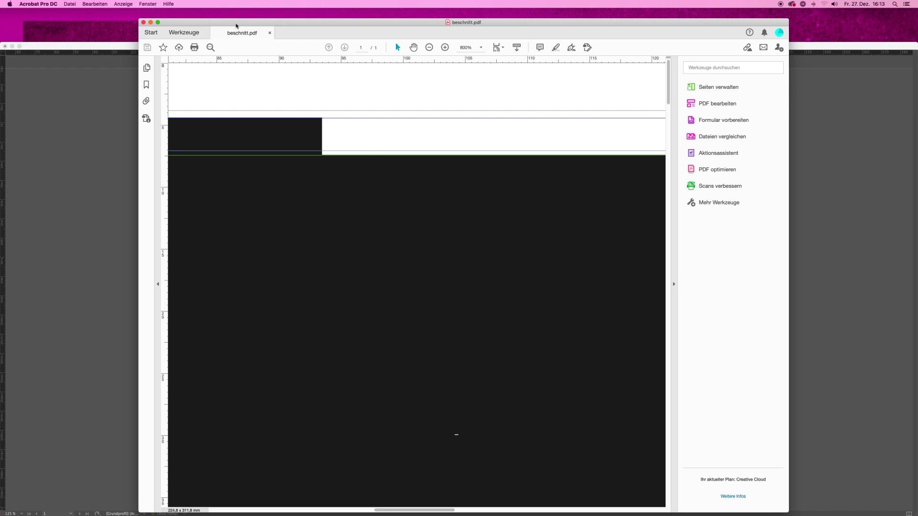
pyautogui.moveTo(236, 26); pyautogui.dragTo(221, 24)
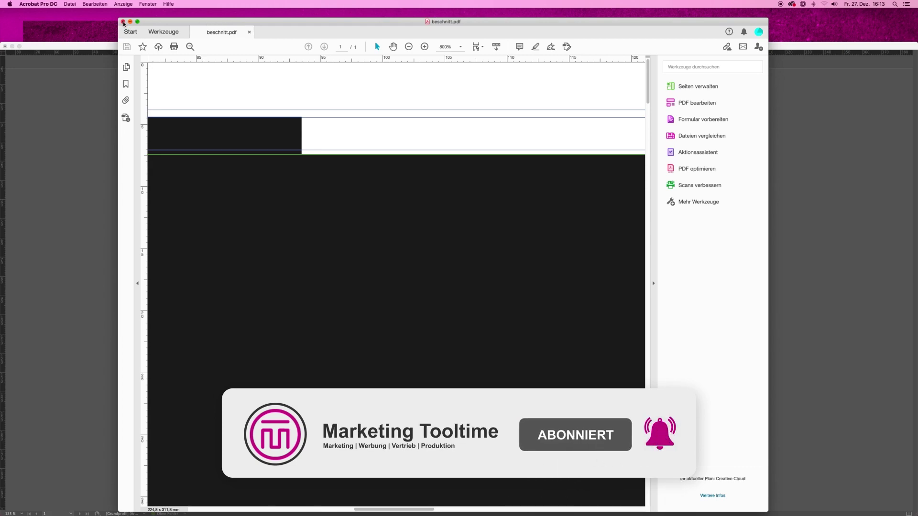
# Close beschnitt.pdf in Acrobat, then close Unbenannt-8 in InDesign without saving.
pyautogui.click(123, 23)
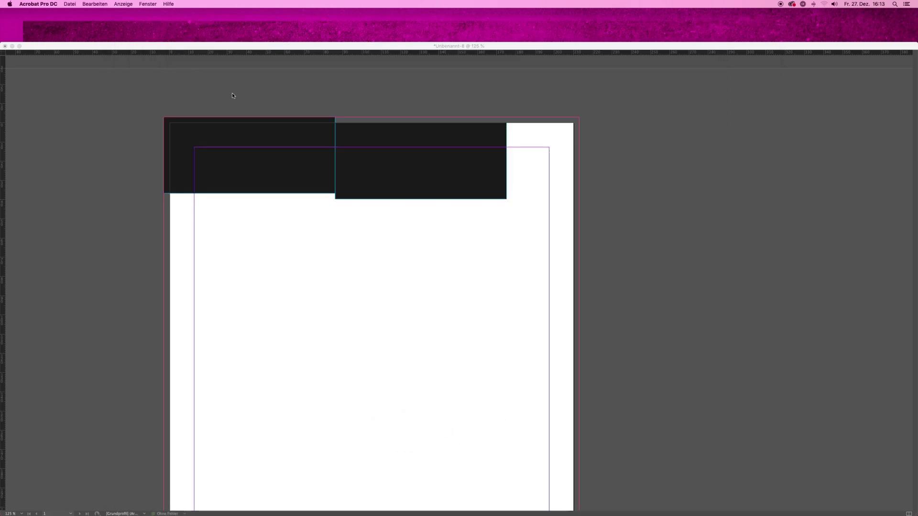
pyautogui.click(227, 78)
pyautogui.click(5, 46)
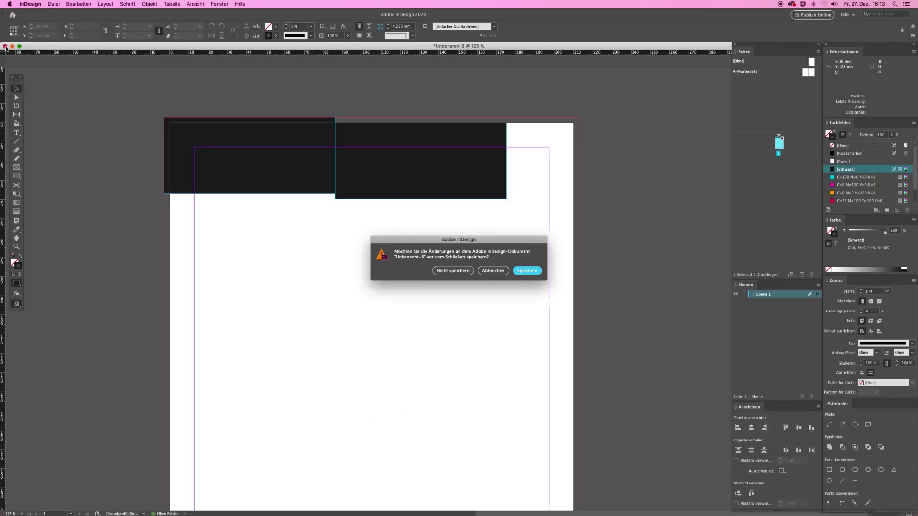
pyautogui.click(457, 273)
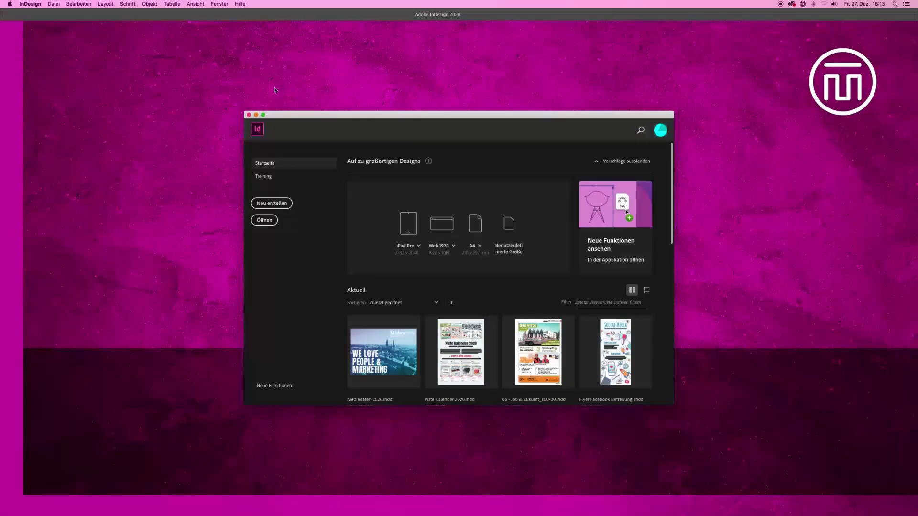